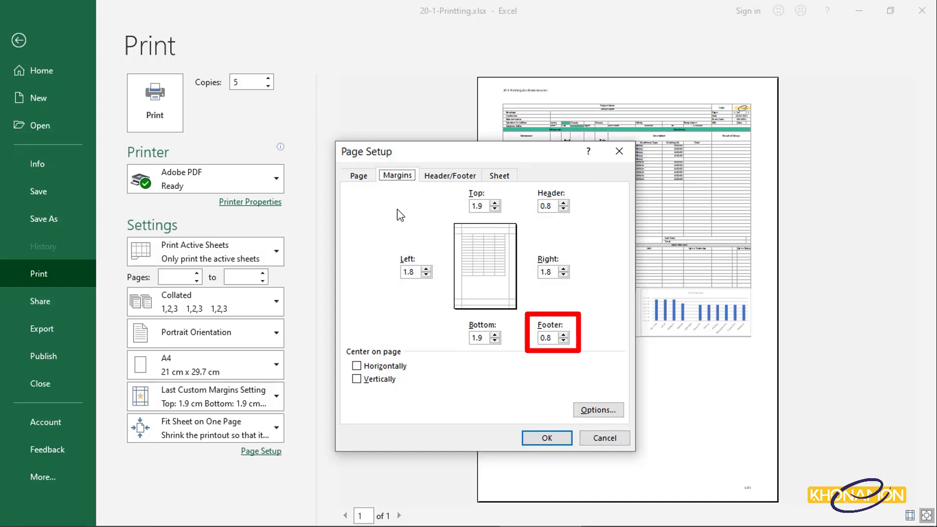
- Adjust the footer margin with its spinner and apply the page setup
left_click(564, 340)
left_click(564, 341)
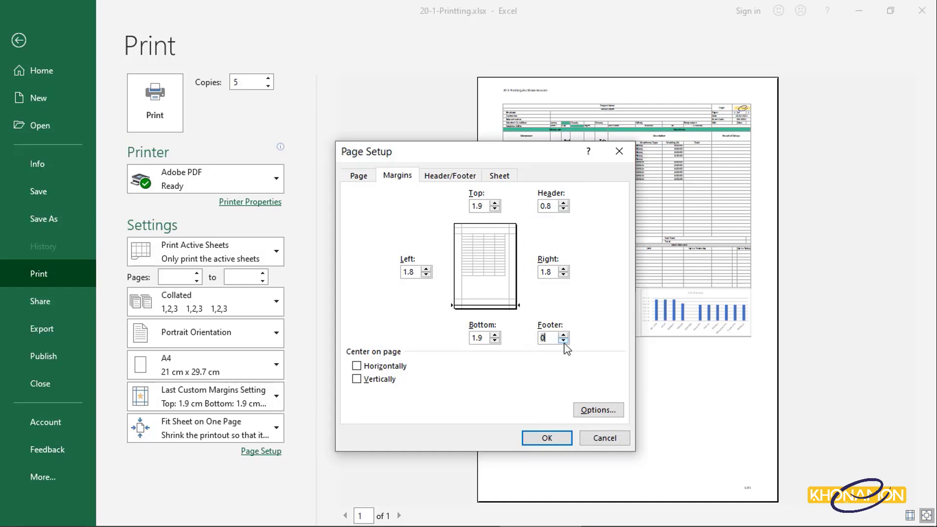
left_click(563, 334)
left_click(564, 334)
left_click(564, 334)
left_click(563, 334)
left_click(563, 334)
left_click(563, 335)
left_click(564, 334)
left_click(563, 335)
left_click(561, 437)
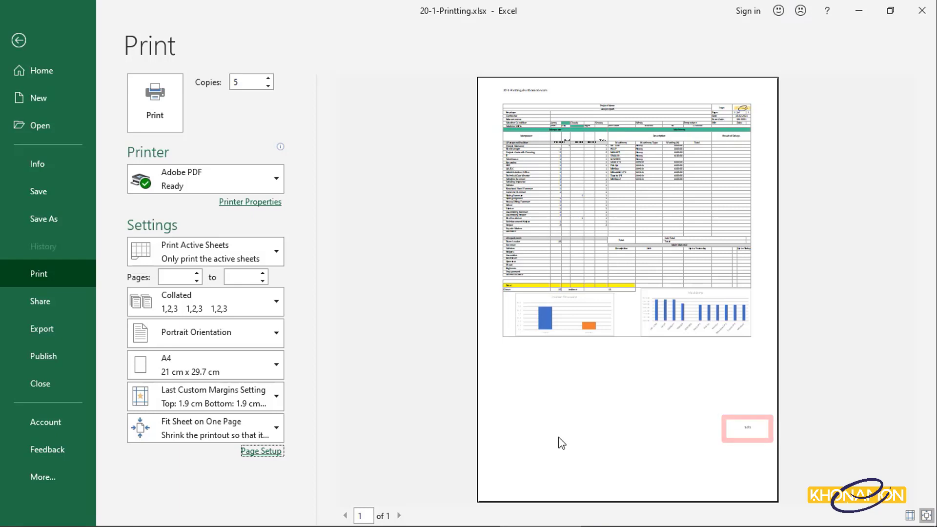
- Reopen Page Setup, set the footer margin to 0.3 and center the sheet horizontally on the page
left_click(270, 451)
left_click(398, 177)
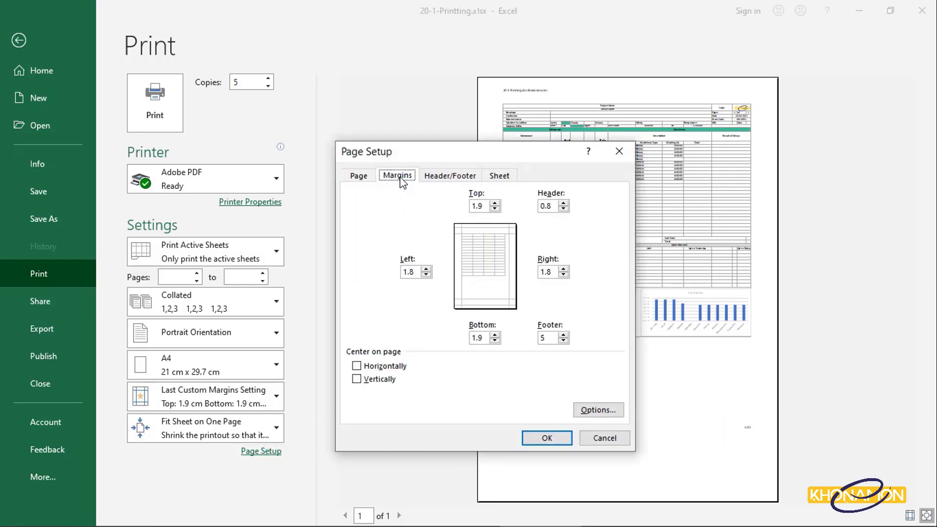
left_click(566, 342)
left_click(565, 341)
left_click(566, 341)
left_click(565, 341)
left_click(566, 342)
left_click(565, 341)
left_click(566, 341)
left_click(566, 341)
left_click(565, 341)
left_click(553, 342)
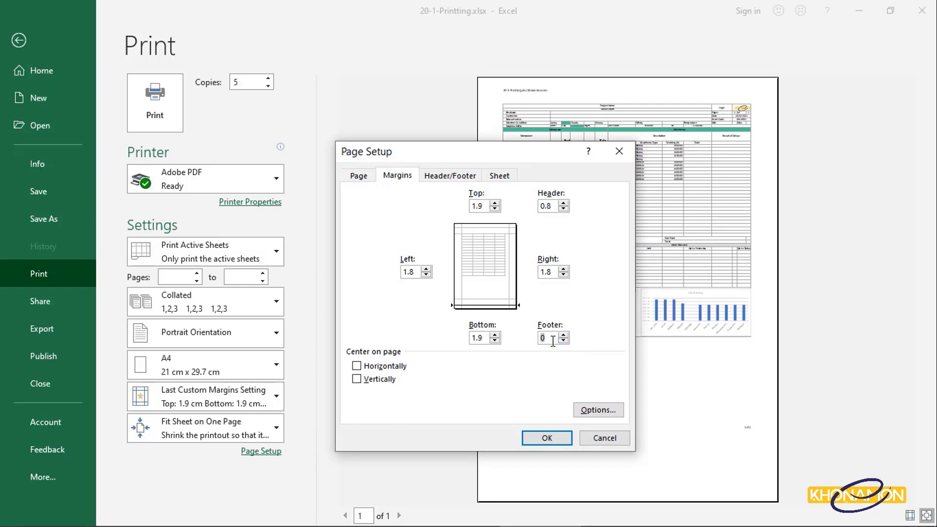
key("BackSpace")
type("3")
left_click(388, 367)
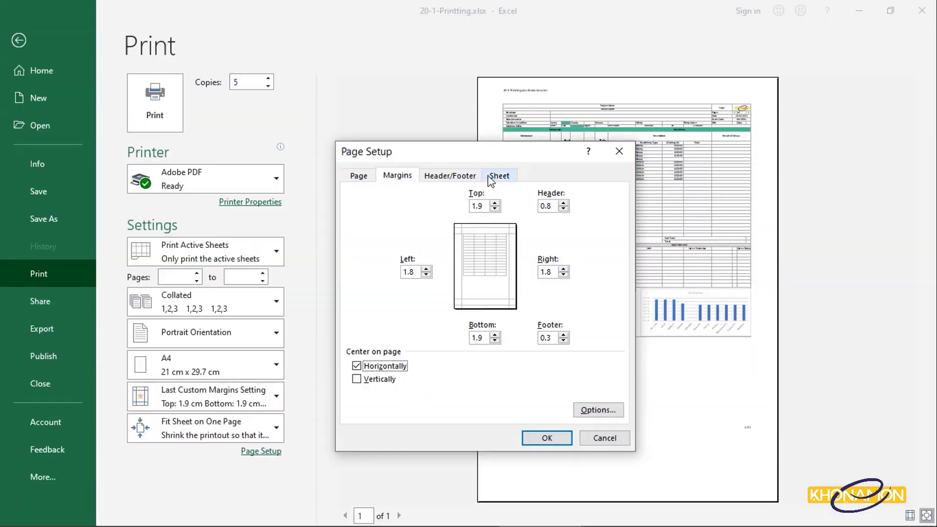
- Turn on the Gridlines, Black and white, and Draft quality print options
left_click(490, 177)
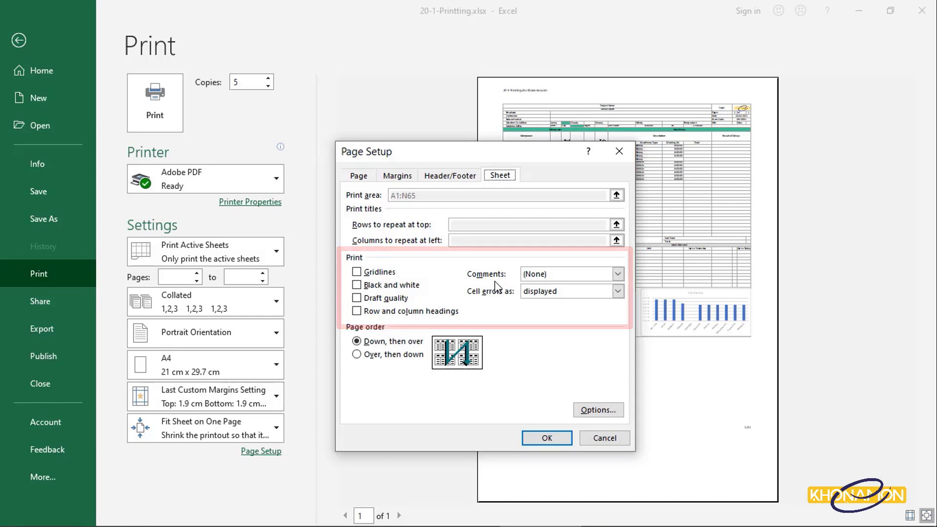
left_click(385, 272)
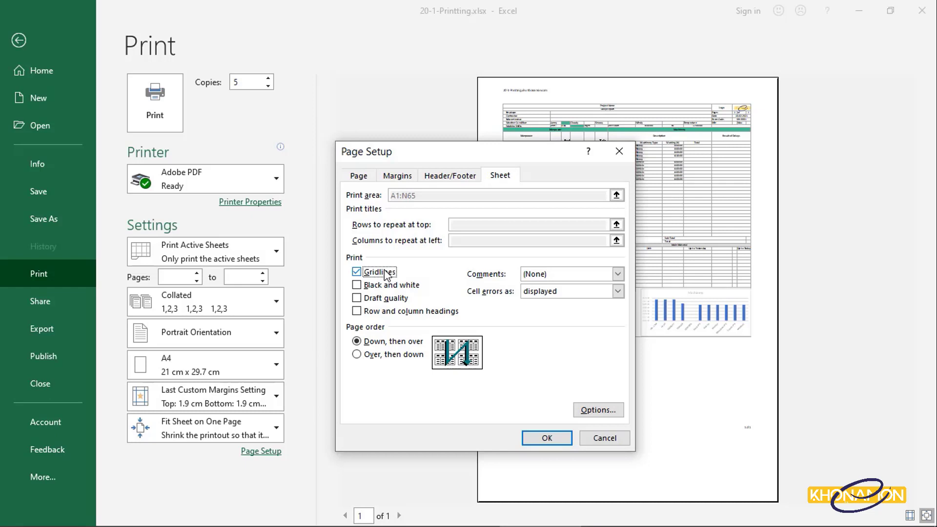
left_click(391, 286)
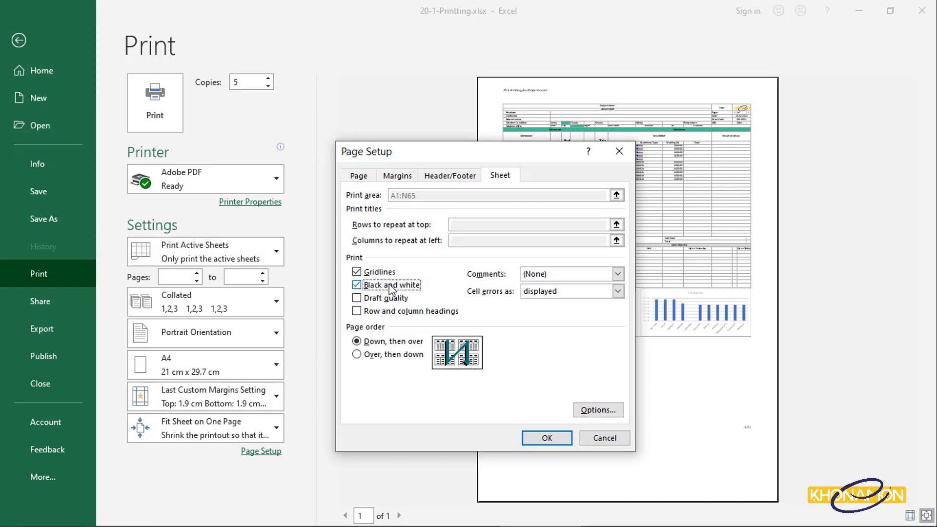
left_click(393, 300)
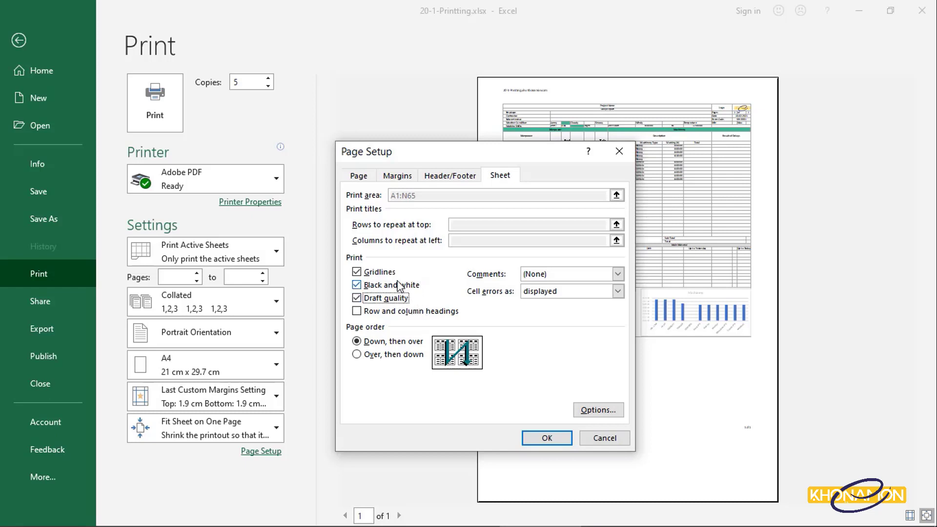
- Turn Gridlines and Black and white back off and apply the page setup
left_click(386, 272)
left_click(388, 286)
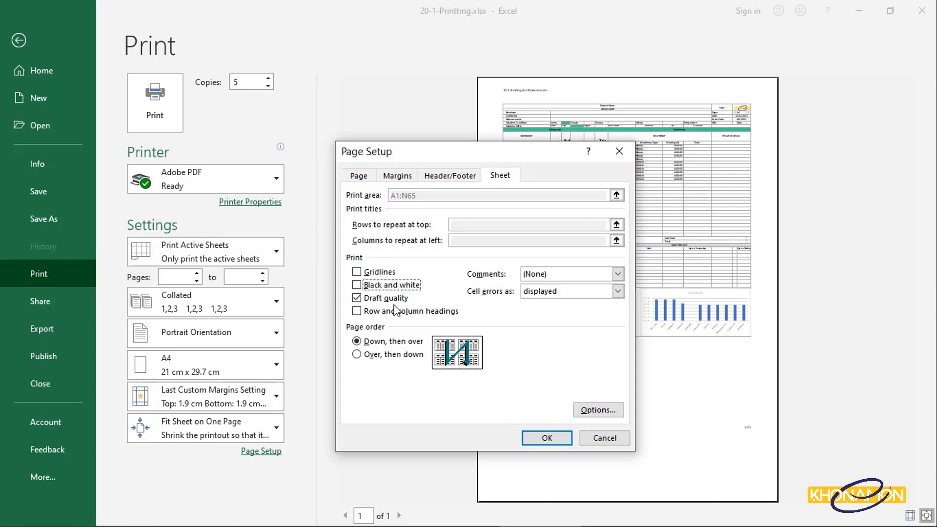
left_click(556, 439)
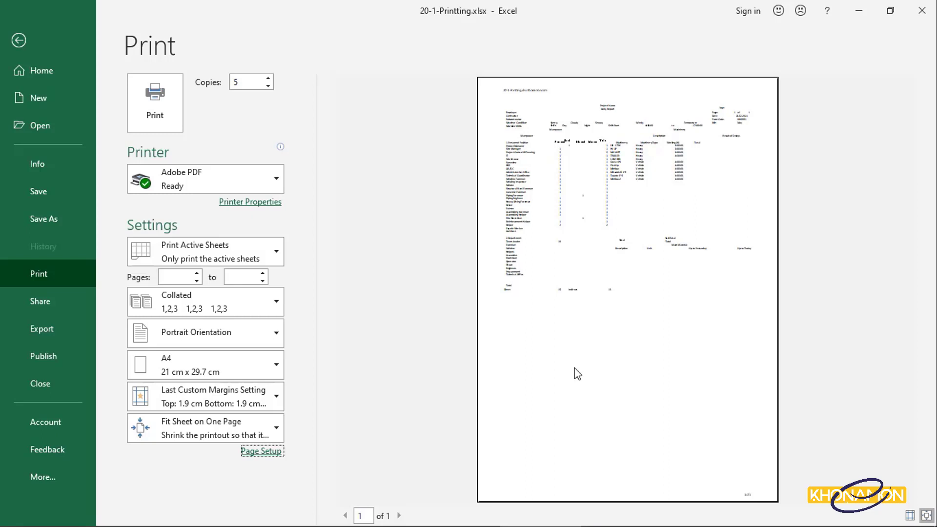
- Reopen Page Setup, turn off Draft quality, turn on Row and column headings, and apply
left_click(266, 450)
left_click(506, 180)
left_click(400, 299)
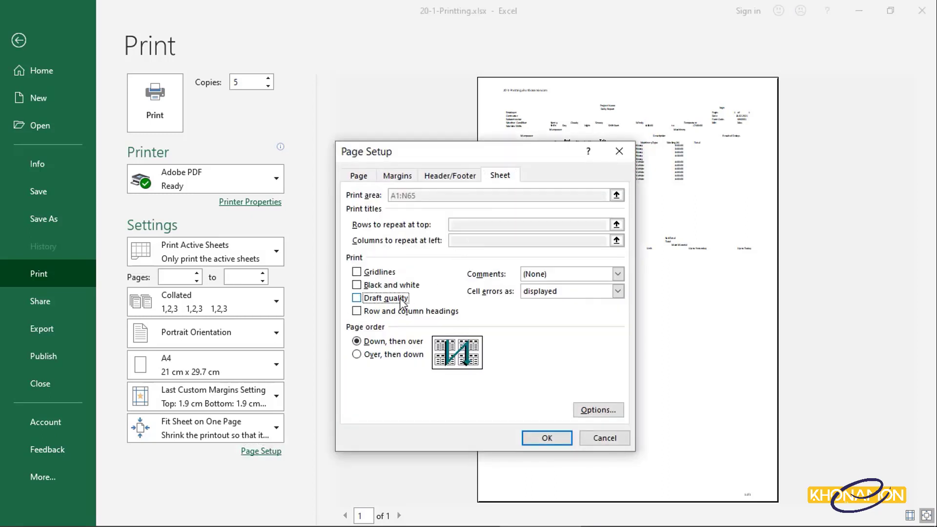
left_click(397, 310)
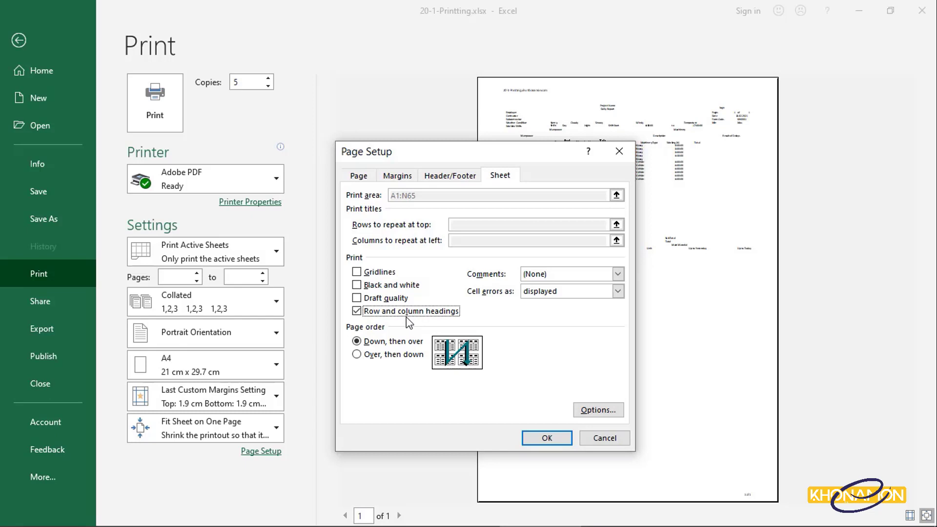
left_click(541, 438)
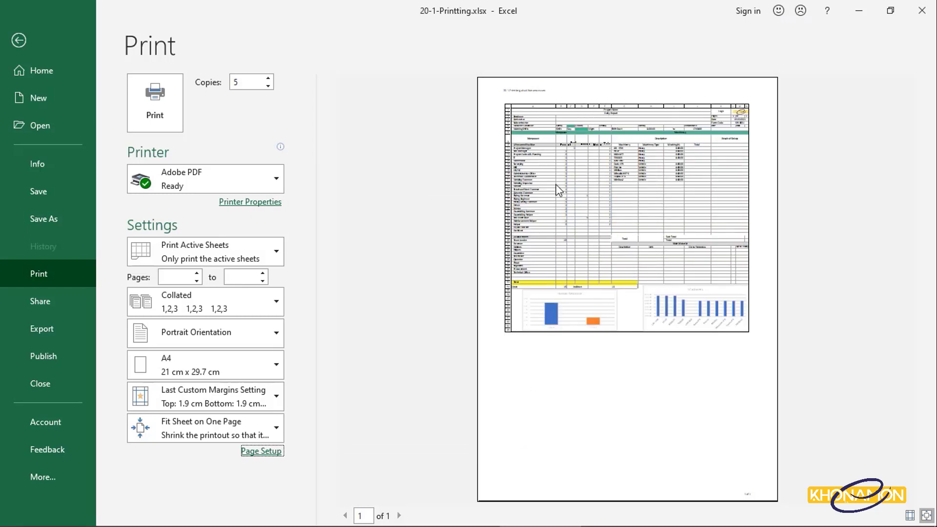
- Reopen Page Setup and turn off Row and column headings printing, then apply
left_click(249, 453)
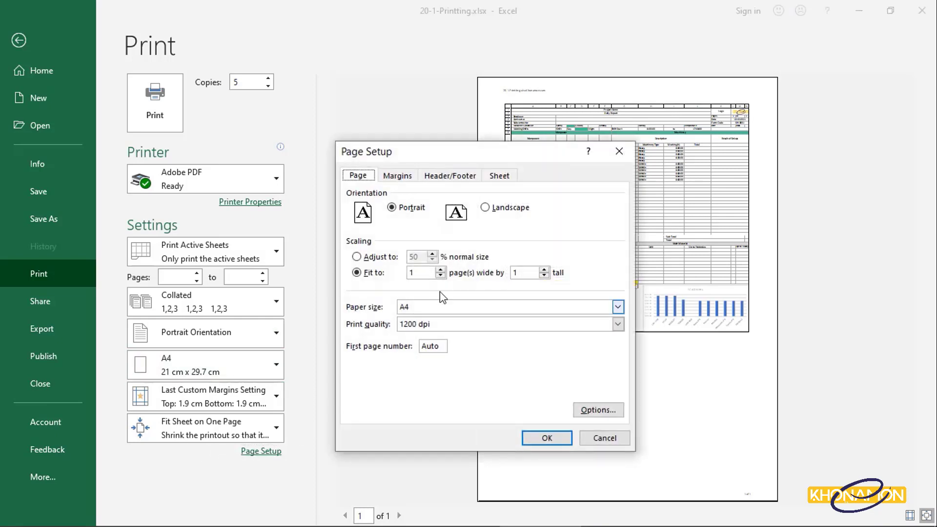
left_click(497, 177)
left_click(418, 313)
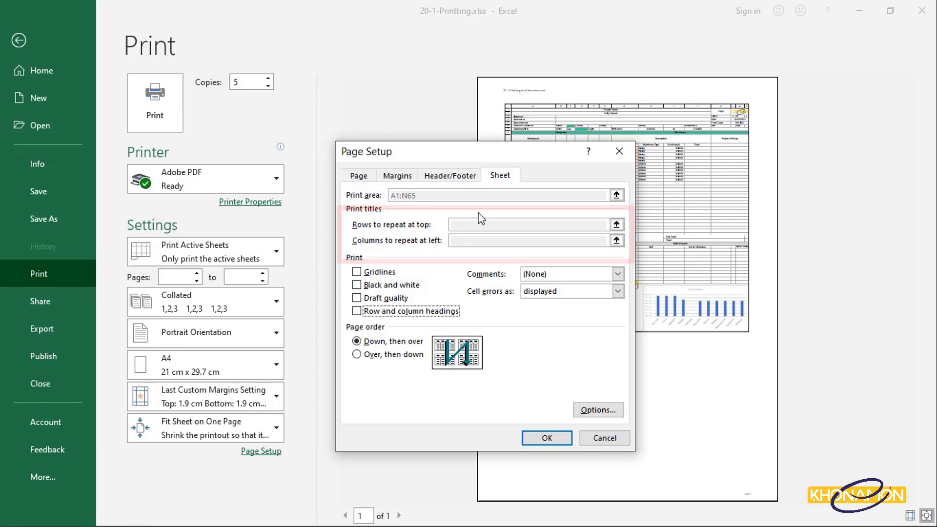
left_click(547, 438)
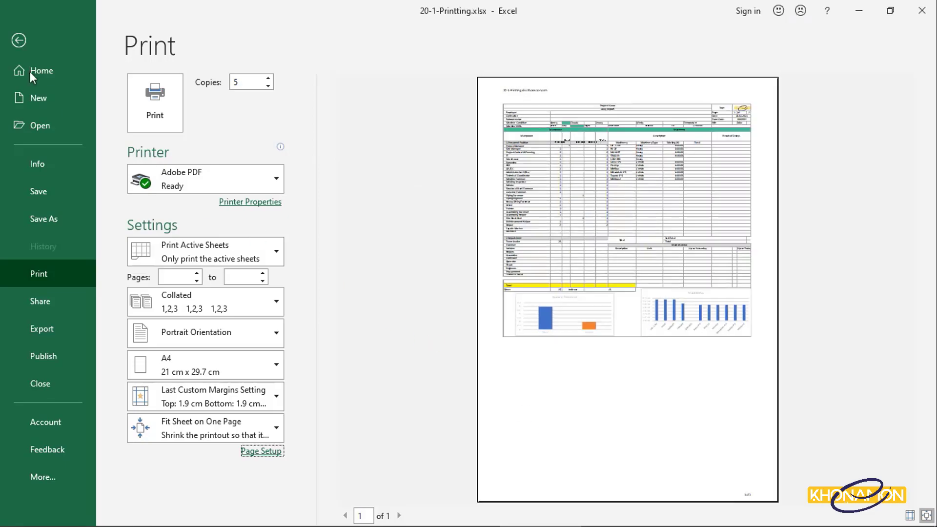
- Back in the sheet, open Page Setup and set rows 1 to 7 as rows to repeat at top
left_click(18, 41)
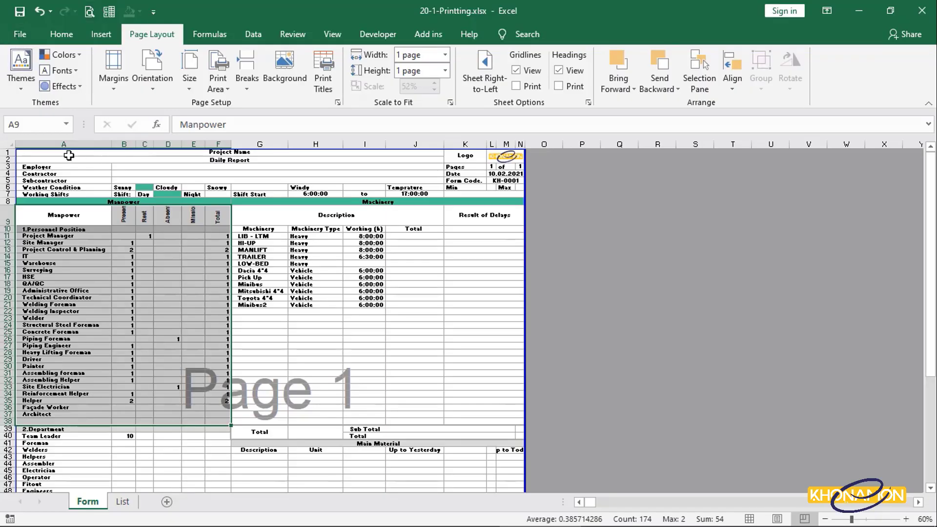
left_click_drag(46, 153, 491, 194)
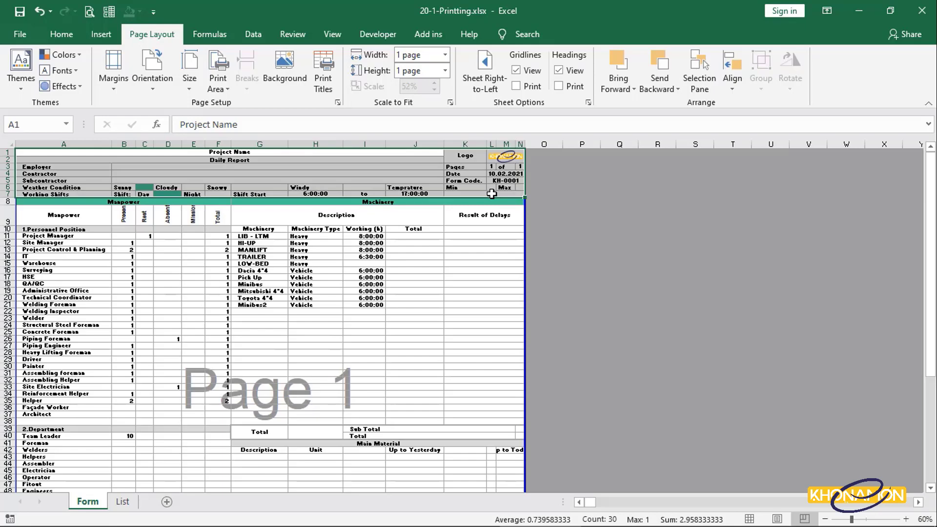
right_click(458, 189)
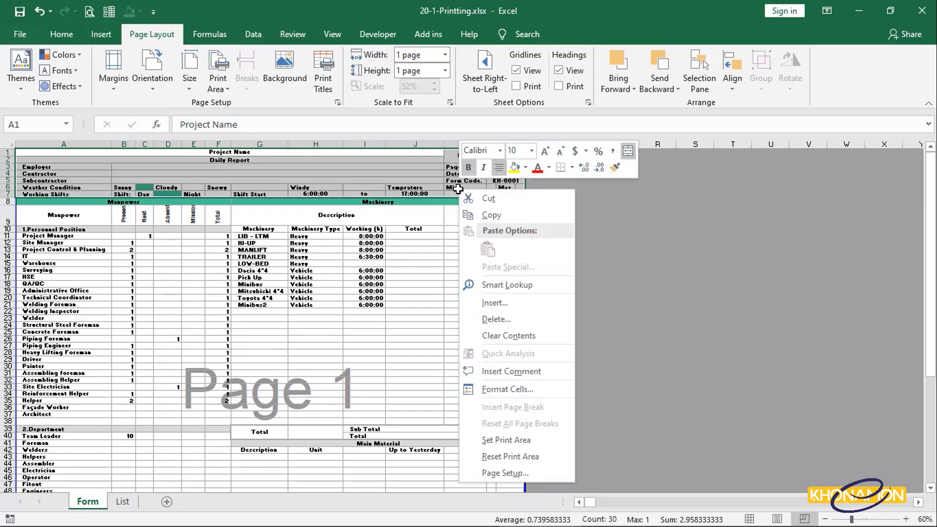
left_click(509, 475)
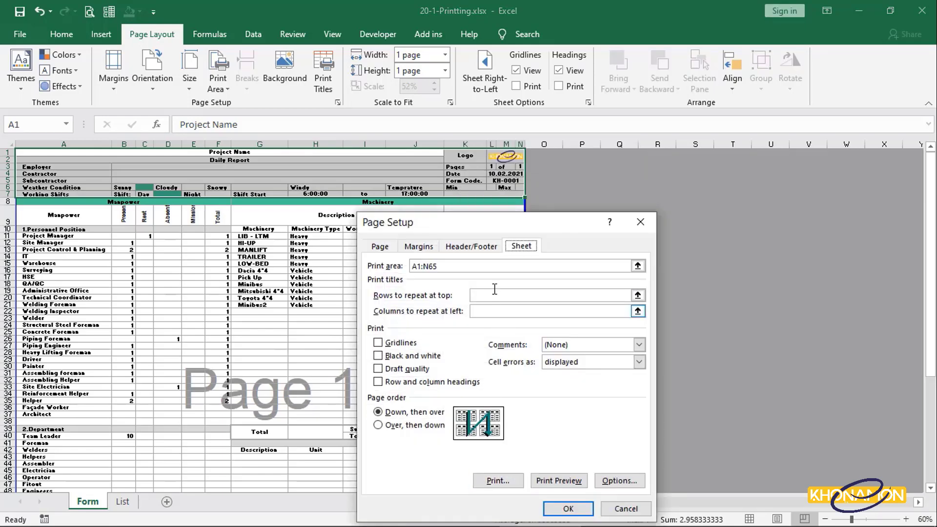
left_click_drag(479, 228, 479, 217)
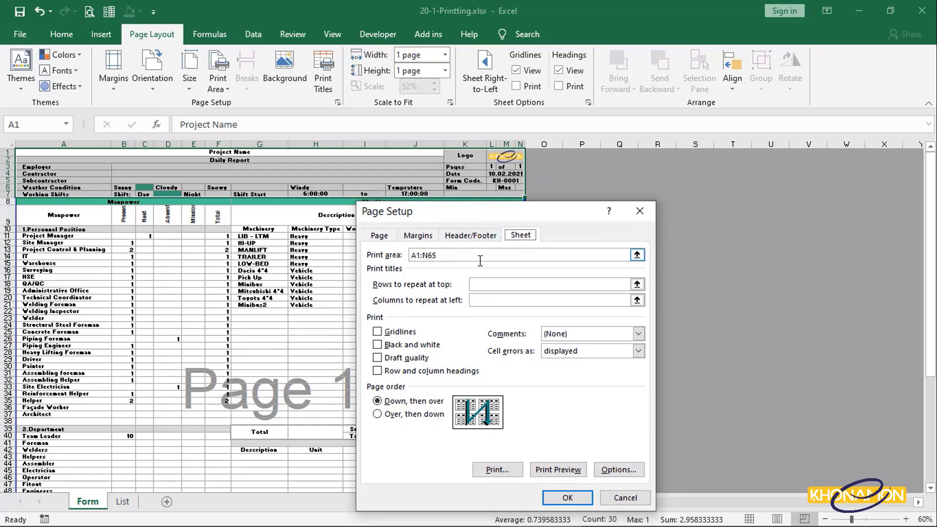
left_click(504, 284)
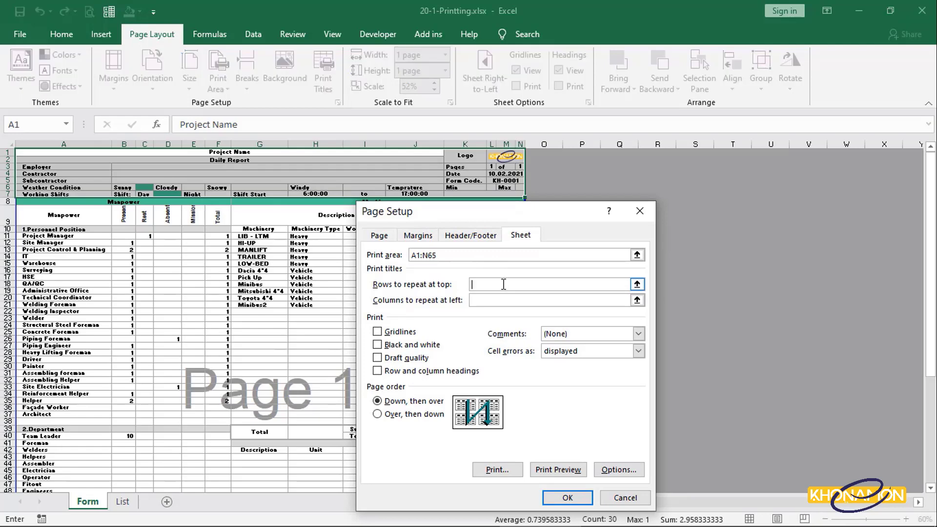
left_click_drag(5, 152, 4, 194)
left_click(483, 299)
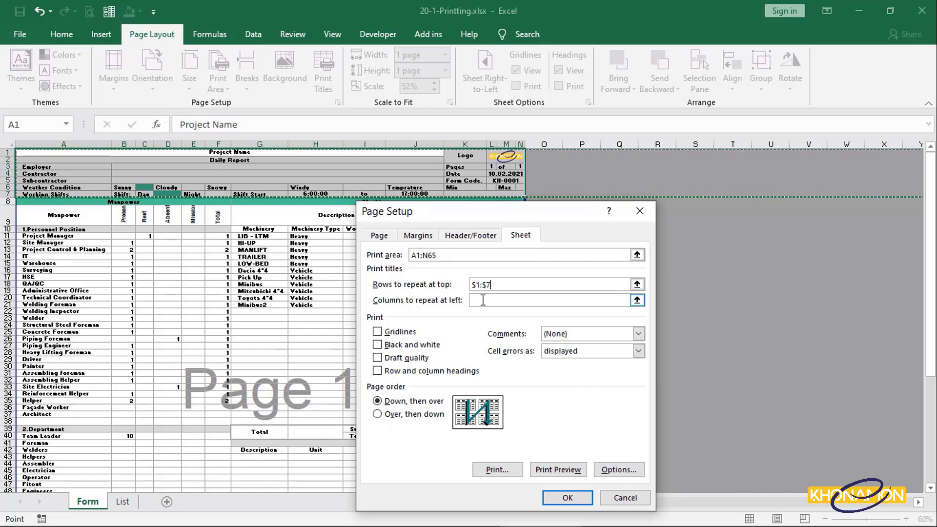
left_click(483, 300)
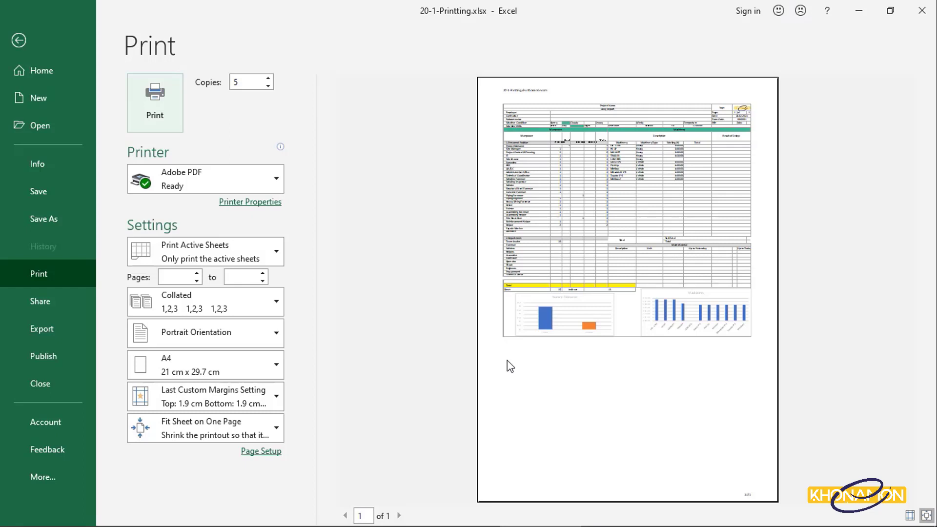
- Select the worksheet rows down to the charts and set their row height to 21.00
left_click(19, 41)
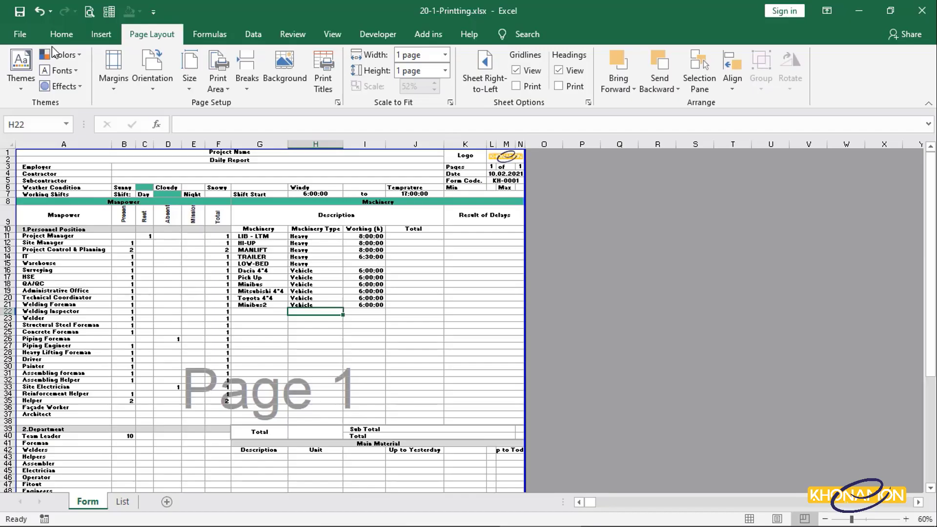
left_click_drag(8, 153, 3, 468)
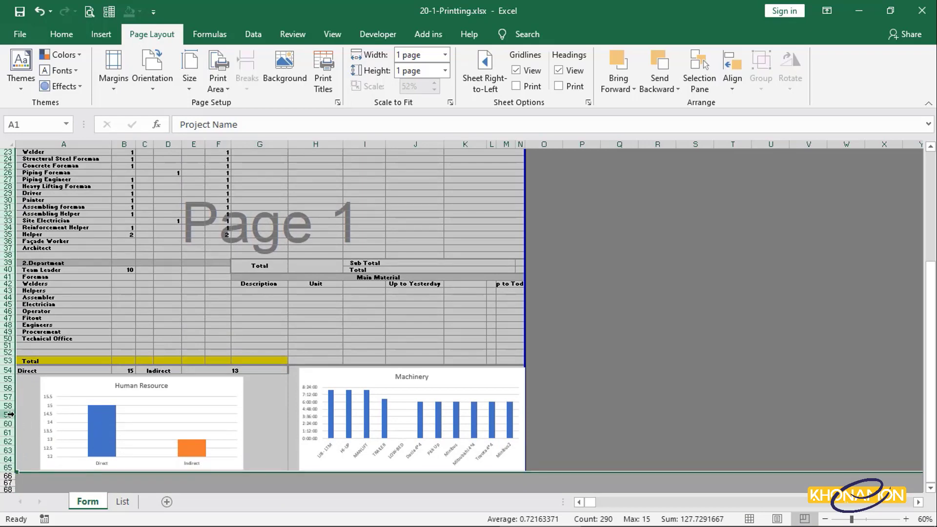
left_click_drag(13, 412, 11, 414)
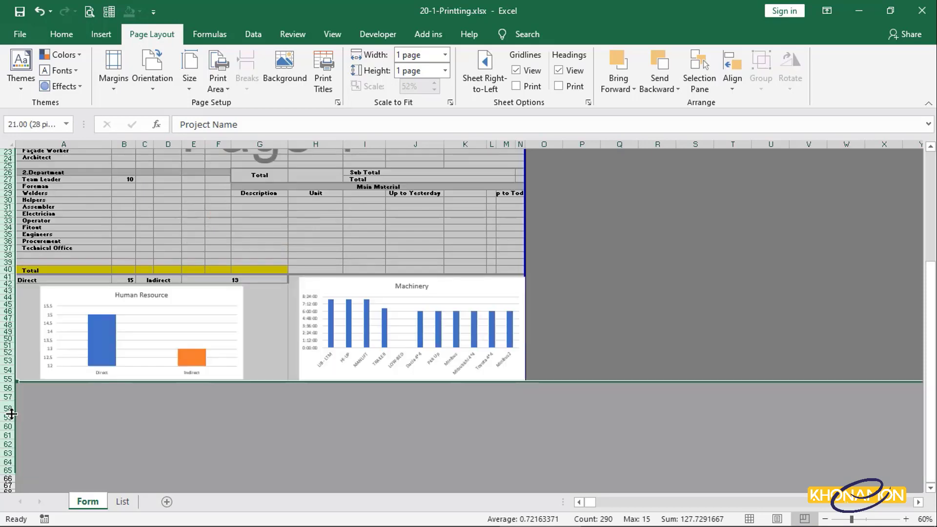
- Open print preview and switch to Narrow margins
key("ctrl+p")
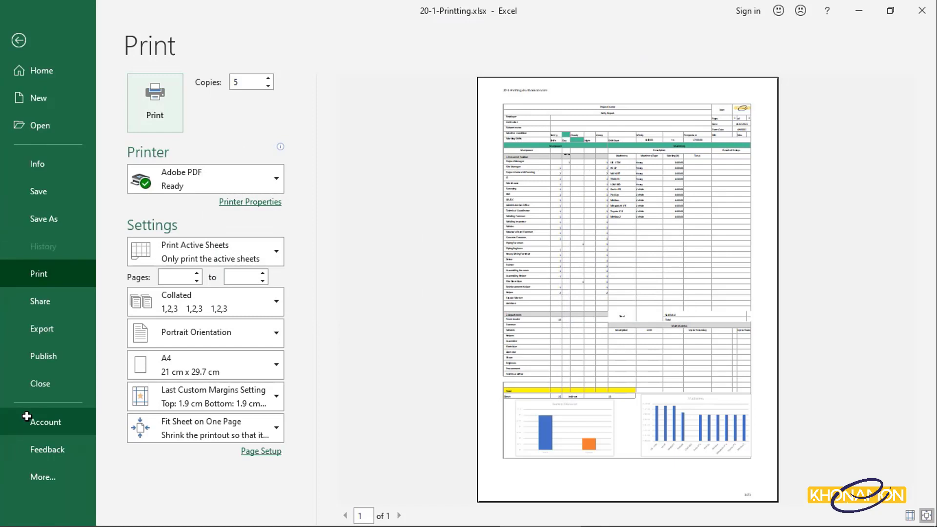
left_click(230, 398)
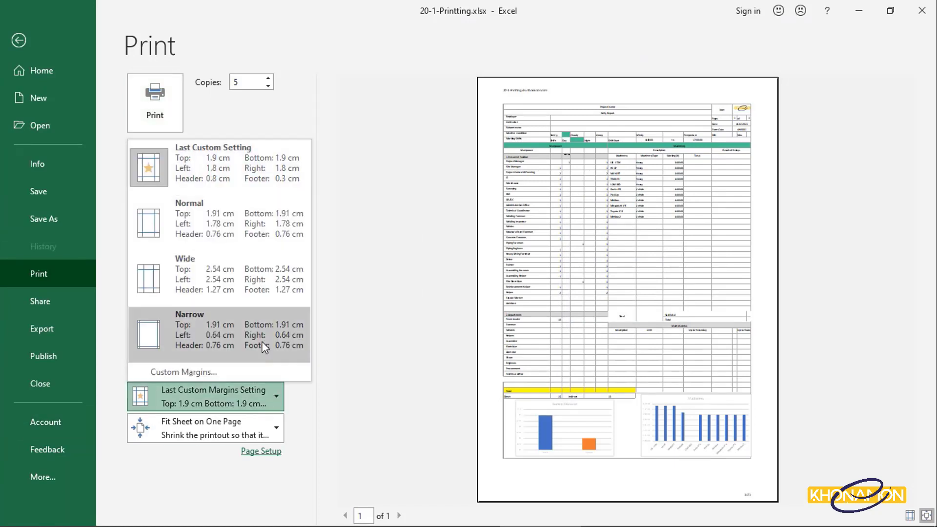
left_click(262, 341)
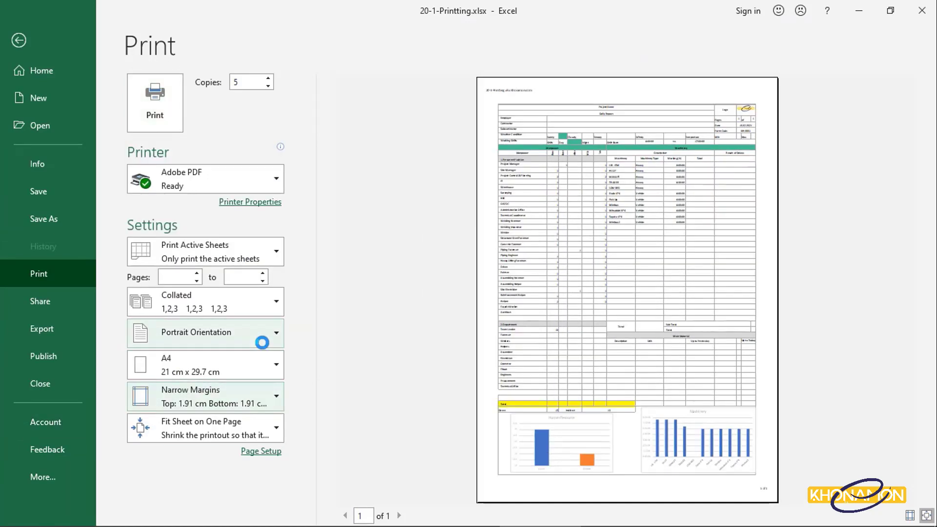
- Set scaling to Fit All Columns on One Page, page through the preview, and return to the sheet
left_click(260, 419)
left_click(263, 349)
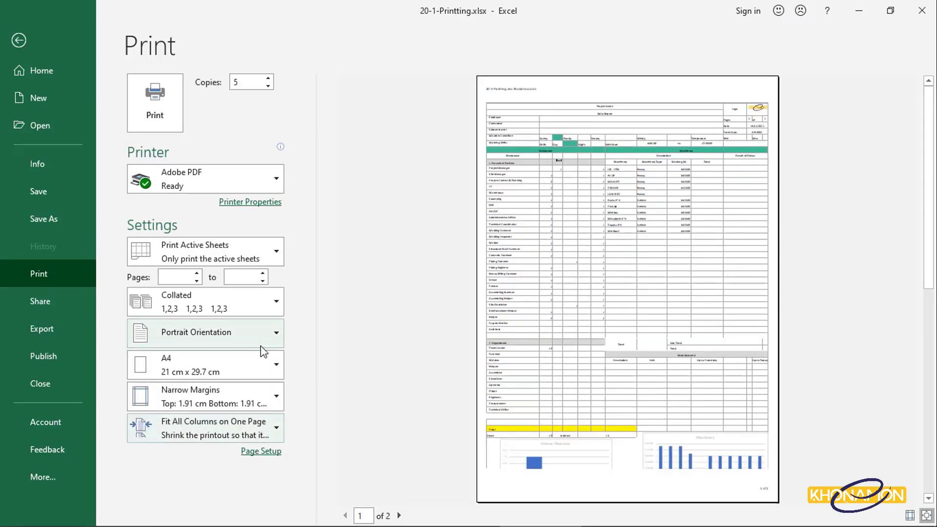
left_click(399, 516)
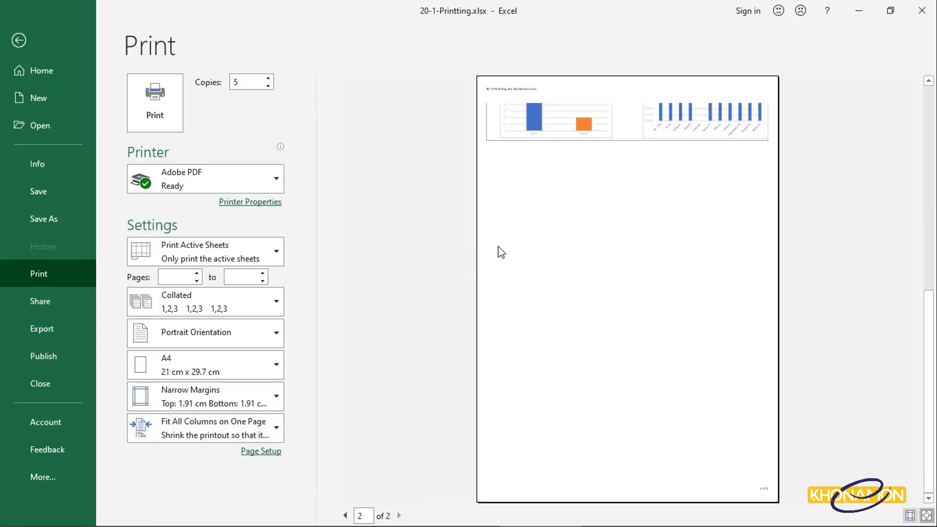
left_click(343, 516)
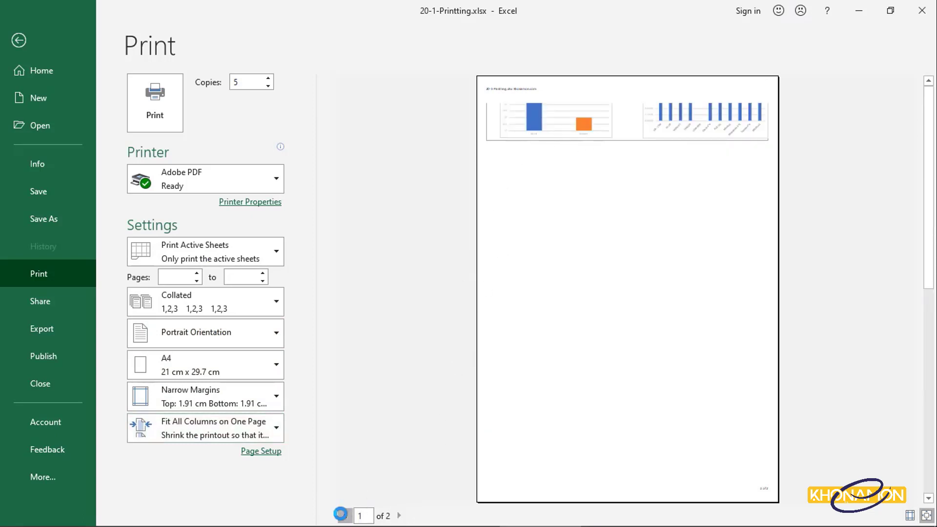
left_click(19, 40)
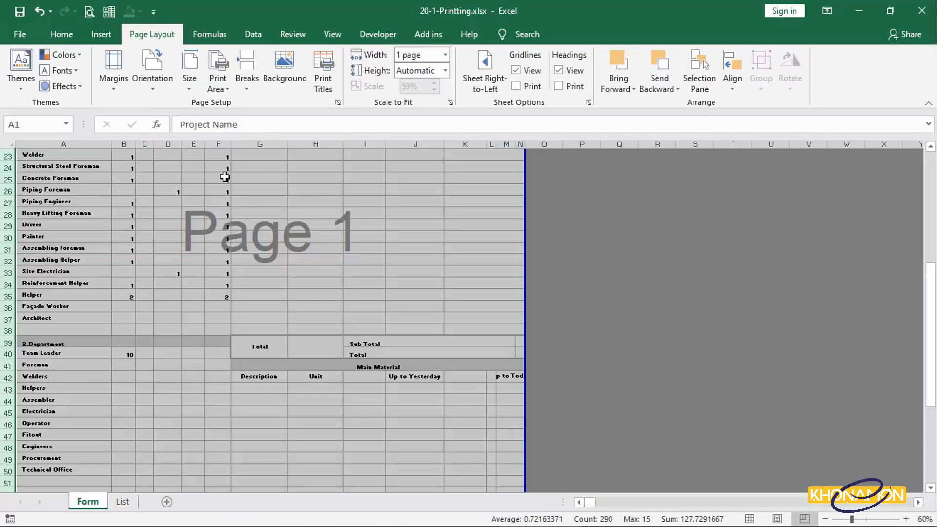
- Inspect the charts below the table at the sheet's bottom and open the print preview
scroll(225, 177, "down", 7)
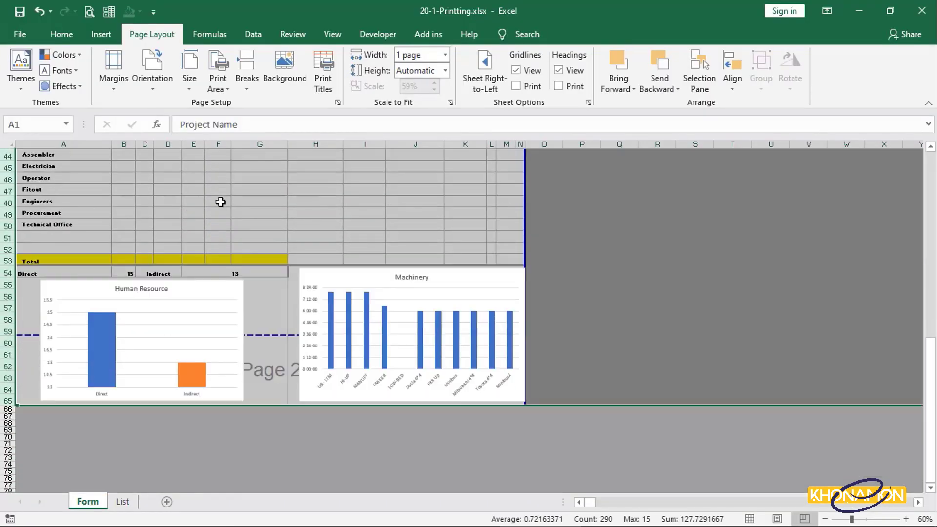
left_click(263, 342)
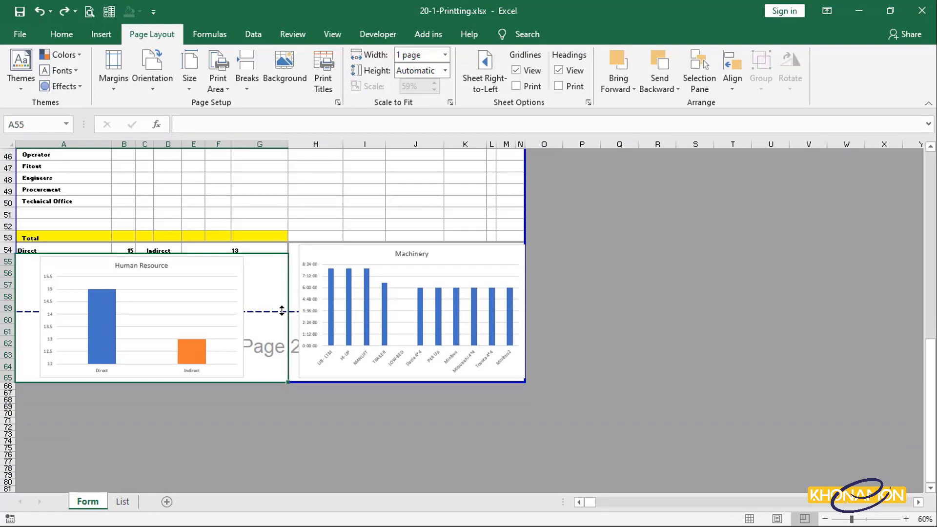
scroll(281, 310, "up", 15)
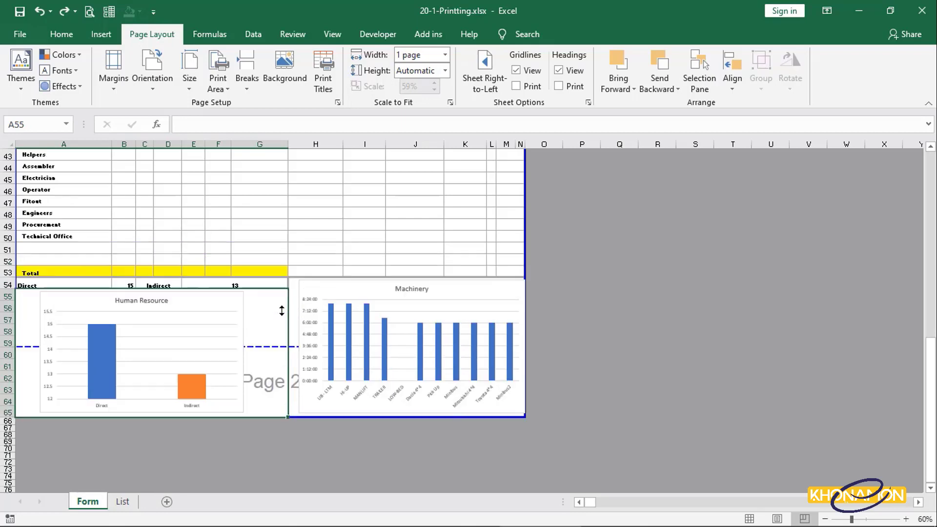
left_click_drag(353, 144, 472, 145)
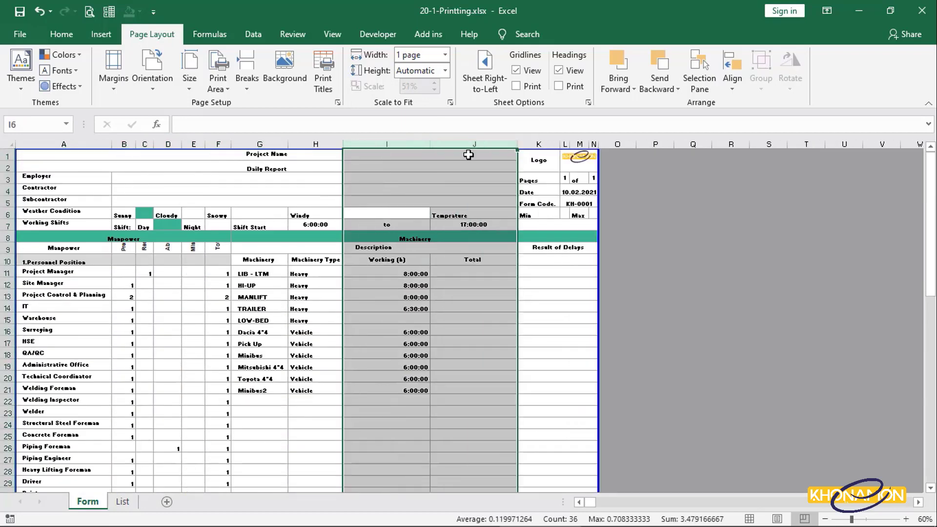
key("ctrl+p")
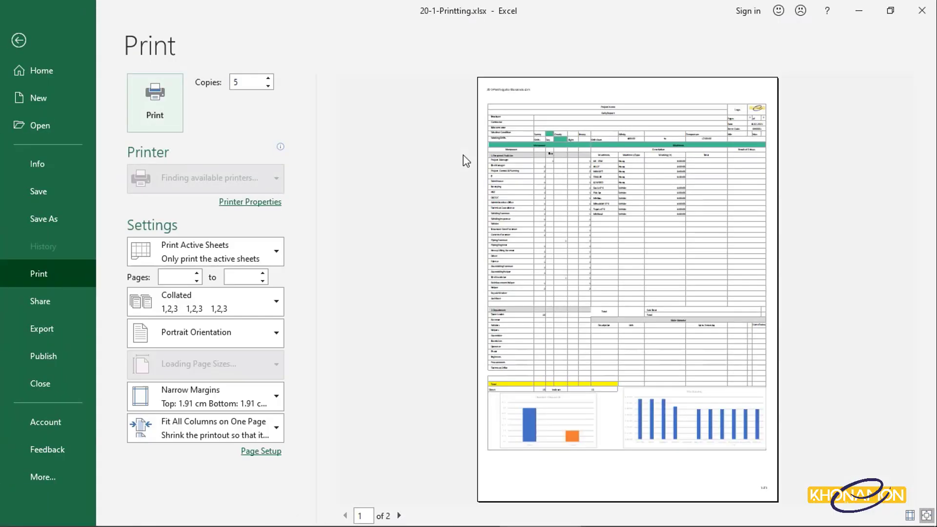
- Browse the scaling options in the print preview and return to the sheet
left_click(279, 426)
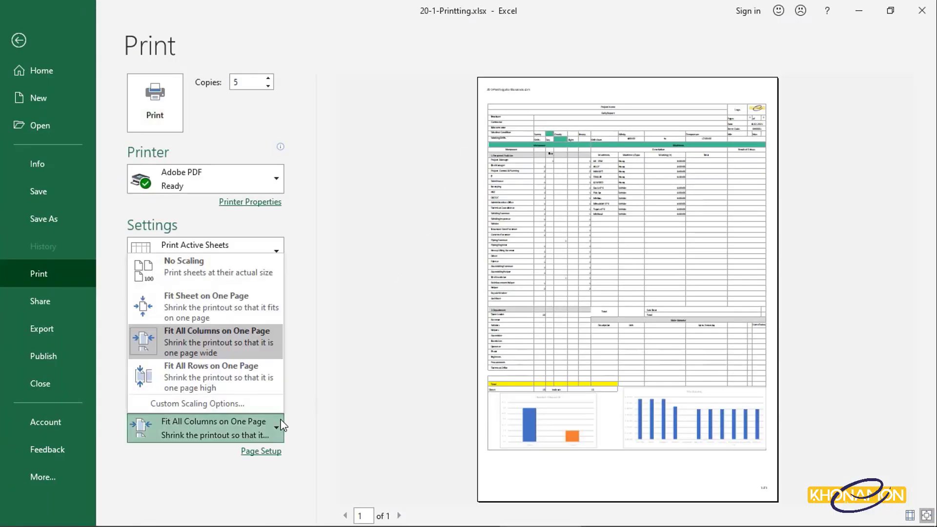
left_click(243, 373)
left_click(25, 43)
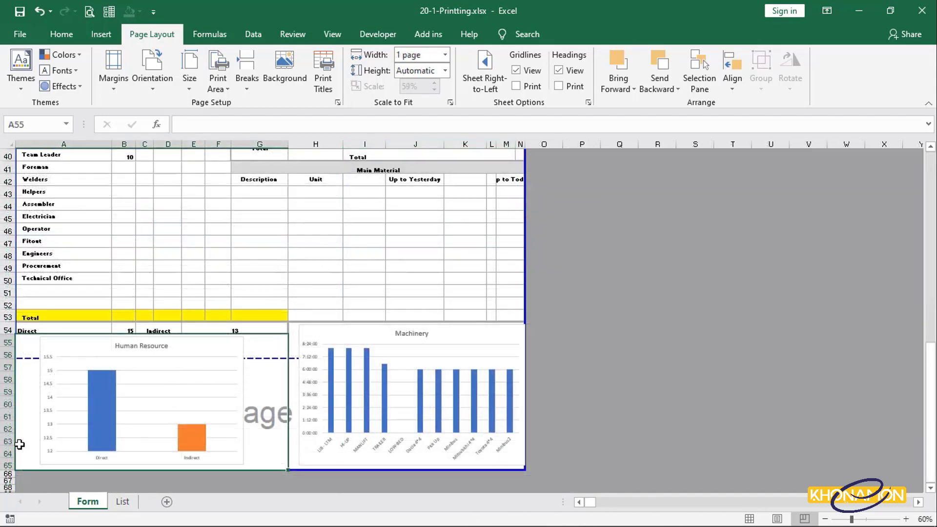
- Delete the empty rows 63 and 64 beneath the charts
left_click_drag(4, 453, 3, 441)
right_click(3, 442)
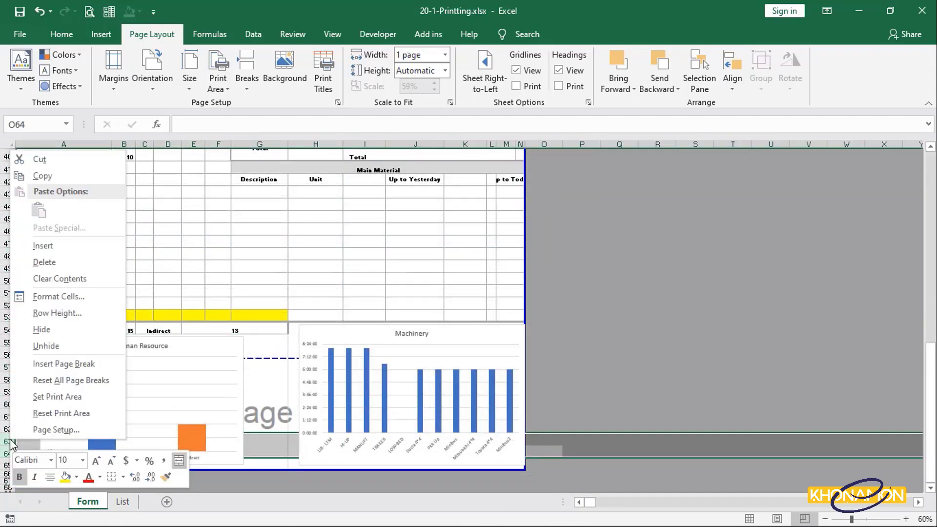
left_click(43, 263)
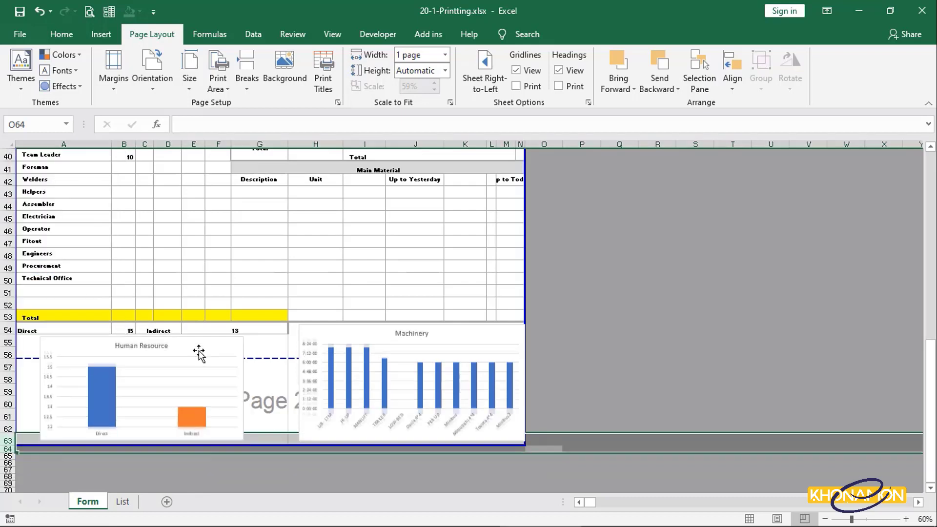
- Resize the Human Resource chart slightly and nudge the Machinery chart a little to the left
left_click(241, 435)
left_click_drag(241, 435, 238, 437)
left_click_drag(486, 335, 480, 336)
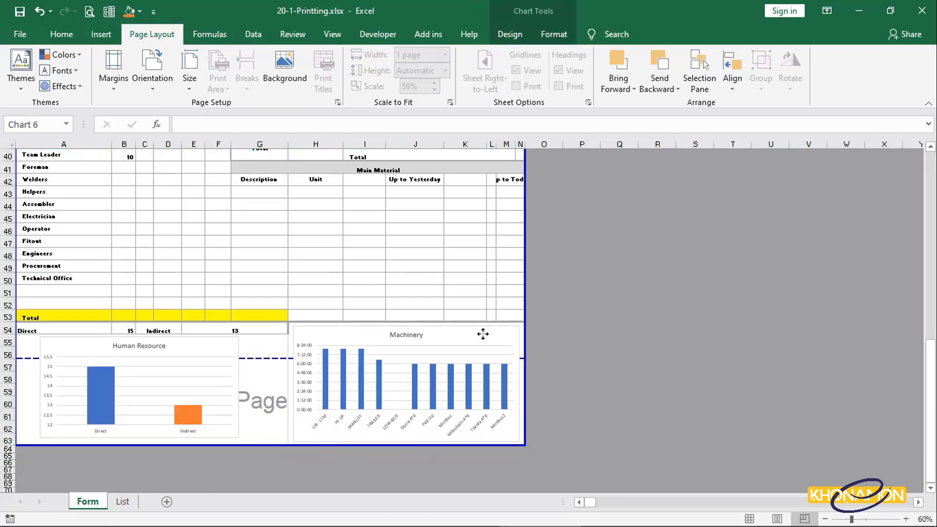
- Reduce the height of the rows from the top down to row 63 and open the print preview to check the page
left_click_drag(8, 441, 3, 90)
left_click_drag(8, 411, 11, 383)
scroll(53, 410, "down", 13)
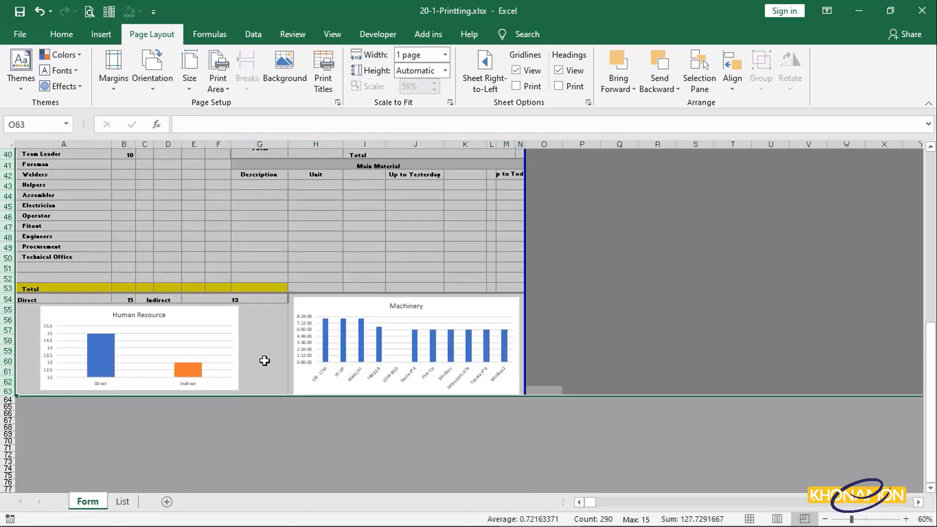
left_click(264, 361)
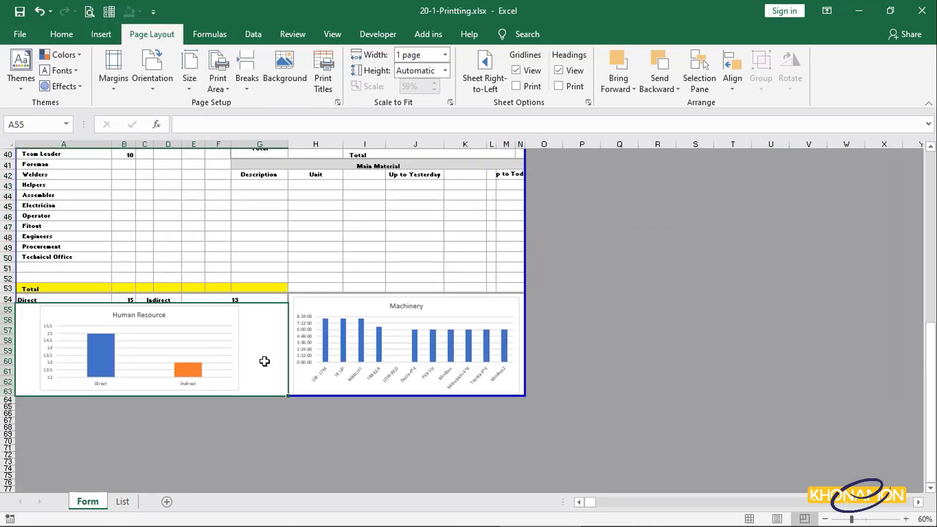
key("ctrl+p")
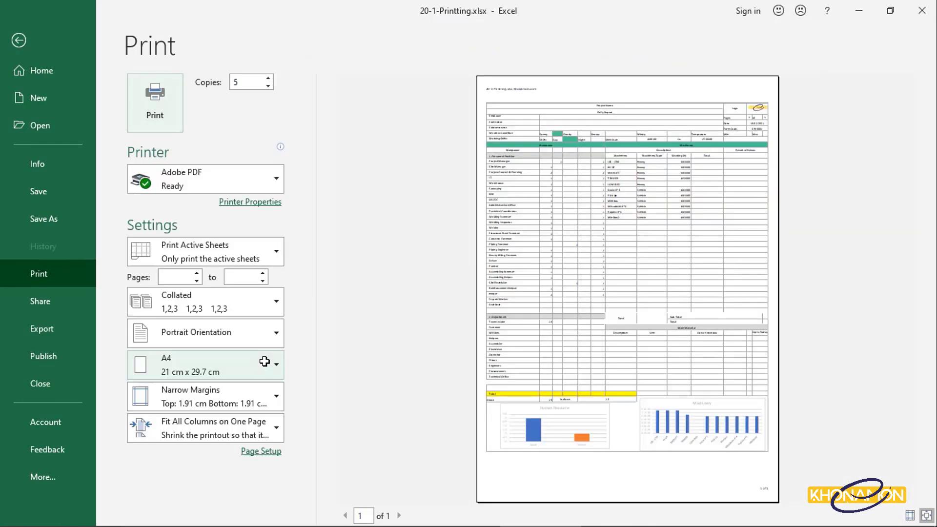